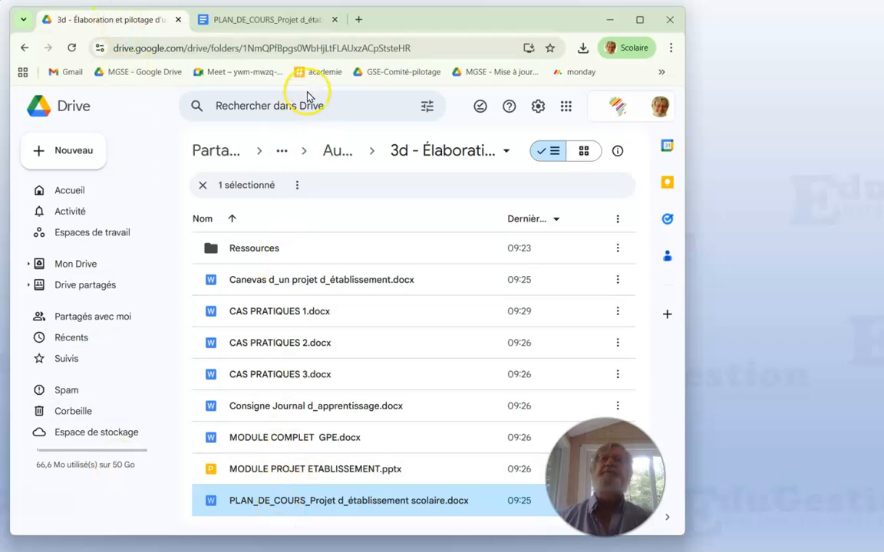
In the course plan document, delete the parenthesised invalid file link after "Plan de cours" in the "Lecture du plan de cours" row
{"action": "left_click", "coordinate": [271, 23]}
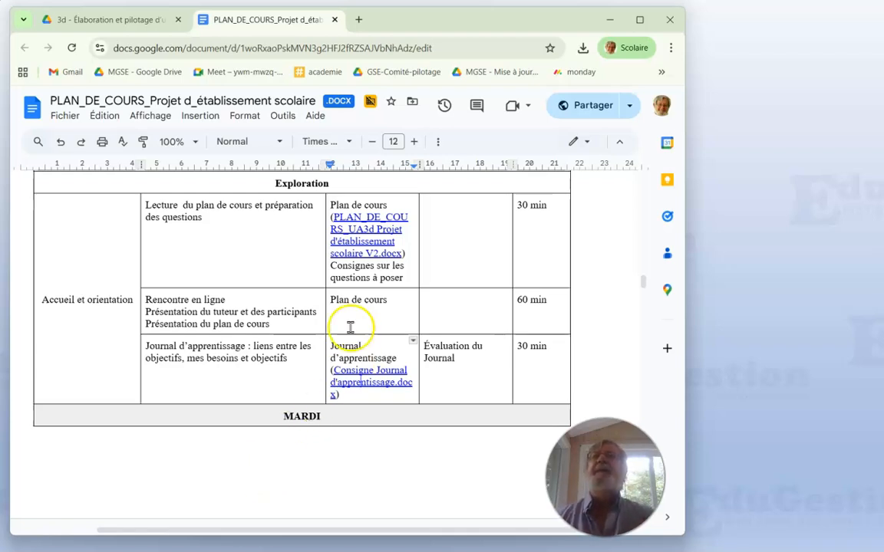
{"action": "left_click", "coordinate": [359, 236]}
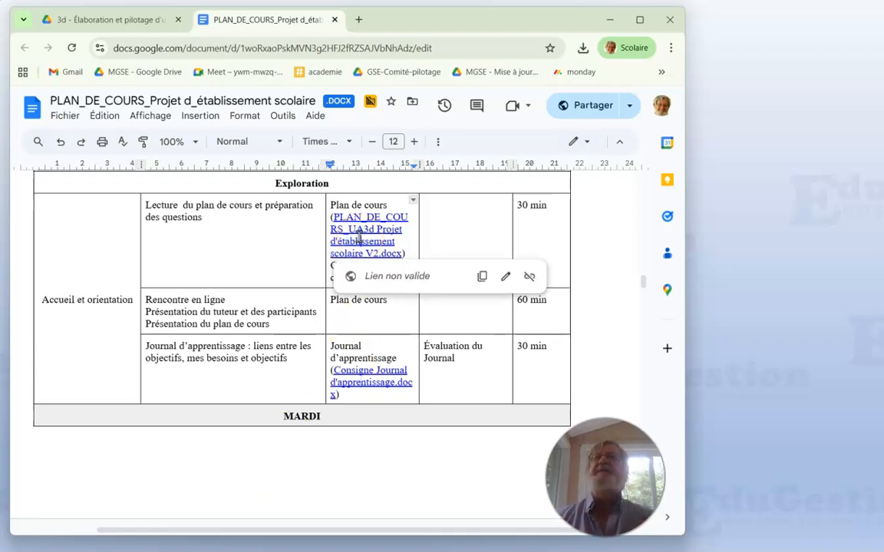
{"action": "left_click", "coordinate": [351, 244]}
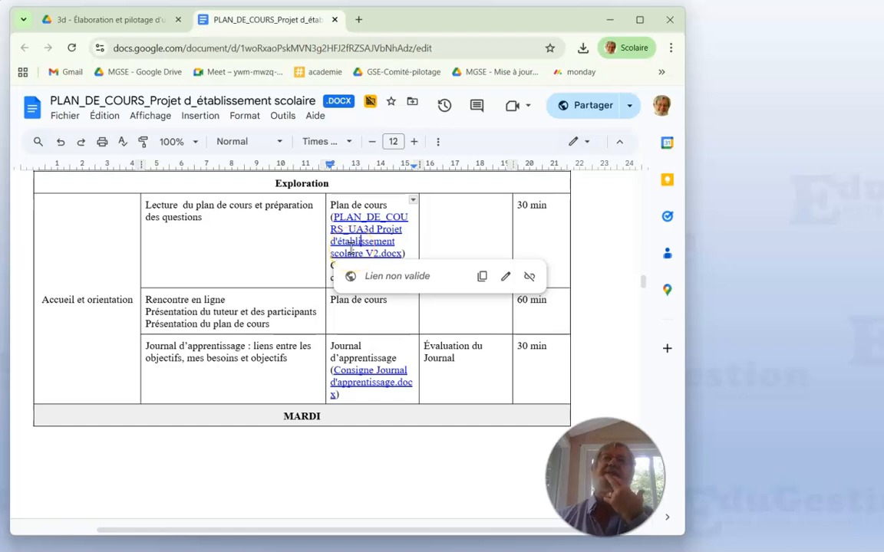
{"action": "left_click", "coordinate": [398, 246]}
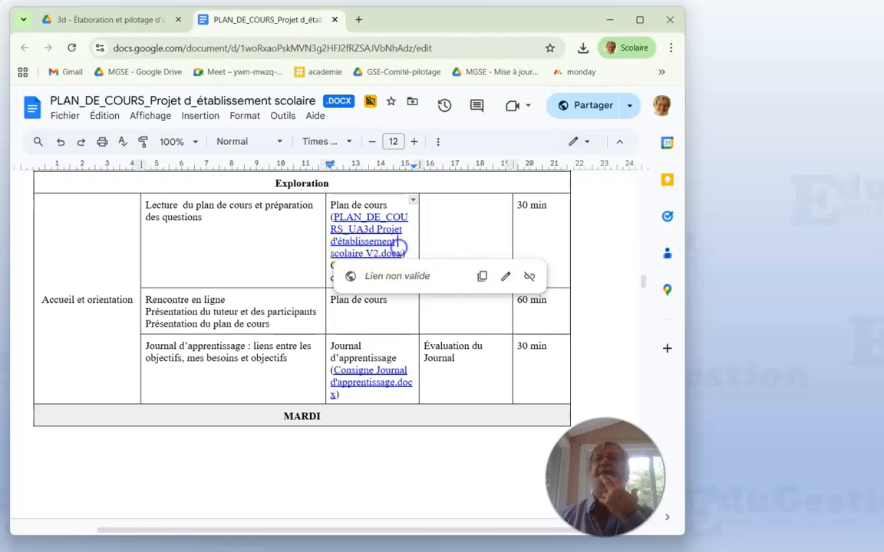
{"action": "left_click_drag", "start_coordinate": [415, 256], "coordinate": [334, 216]}
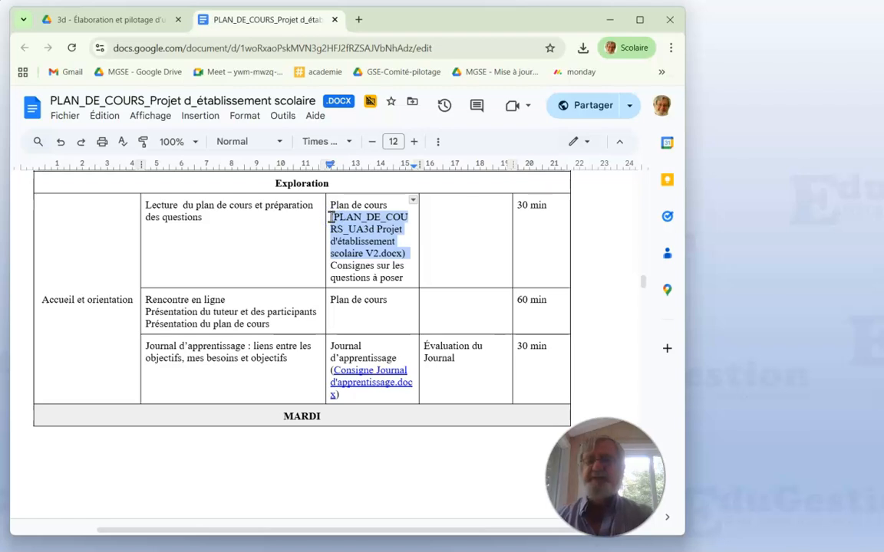
{"action": "key", "text": "BackSpace"}
{"action": "left_click", "coordinate": [355, 205]}
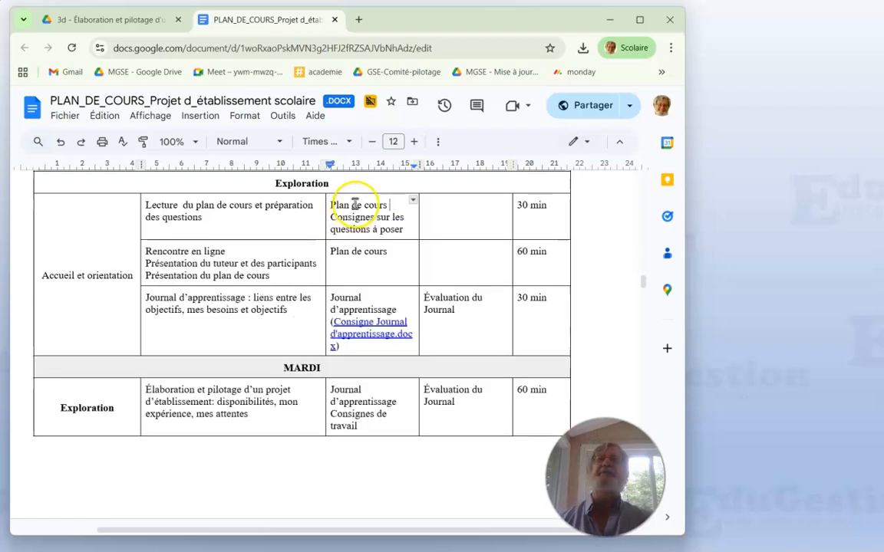
In the Drive folder, set link access for PLAN_DE_COURS_Projet d_établissement scolaire.docx to Commentateur and copy its sharing link
{"action": "left_click", "coordinate": [125, 23]}
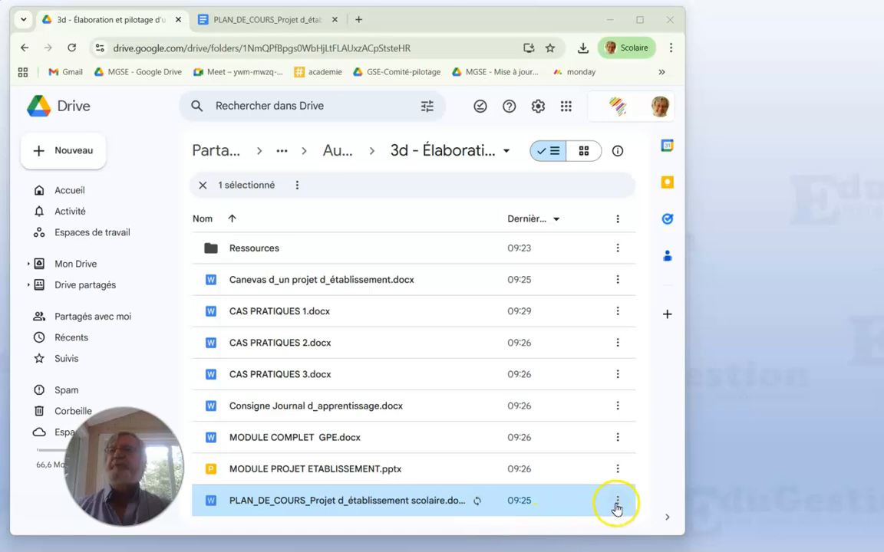
{"action": "left_click", "coordinate": [617, 505]}
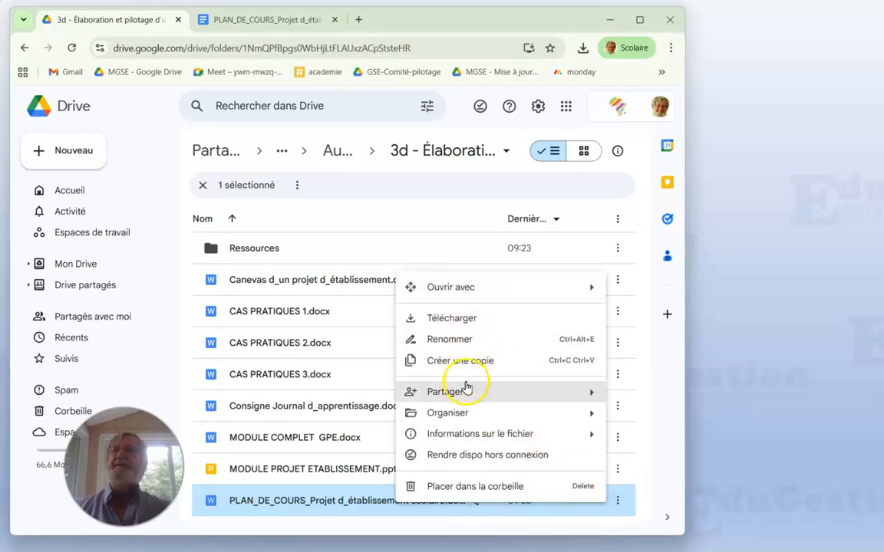
{"action": "mouse_move", "coordinate": [460, 389]}
{"action": "left_click", "coordinate": [241, 396]}
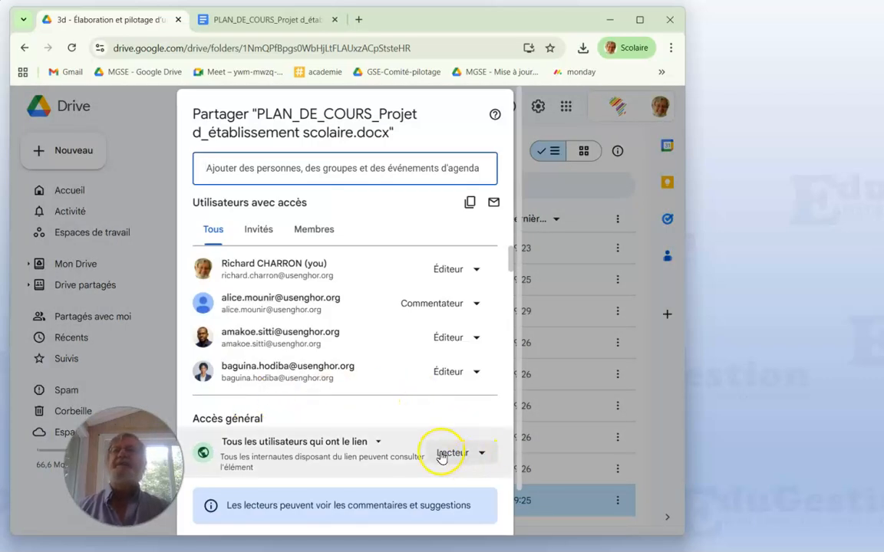
{"action": "left_click", "coordinate": [481, 456]}
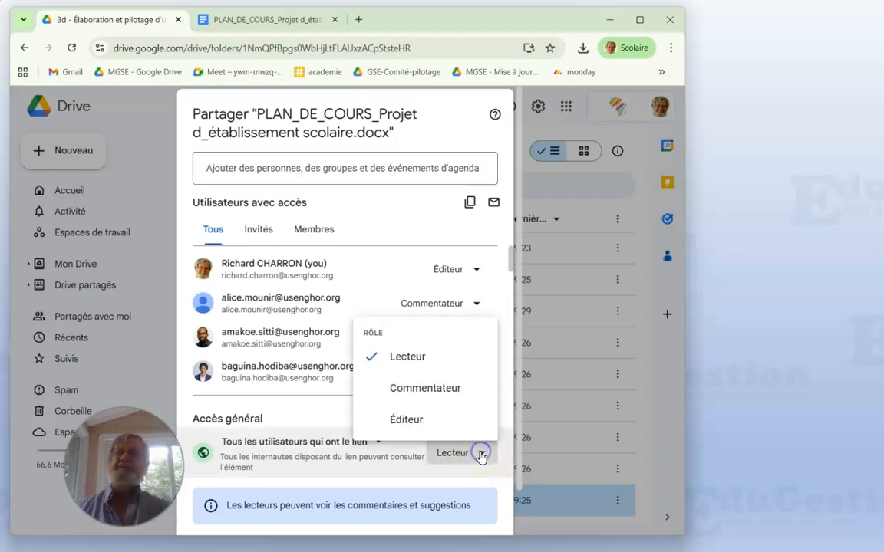
{"action": "left_click", "coordinate": [434, 391]}
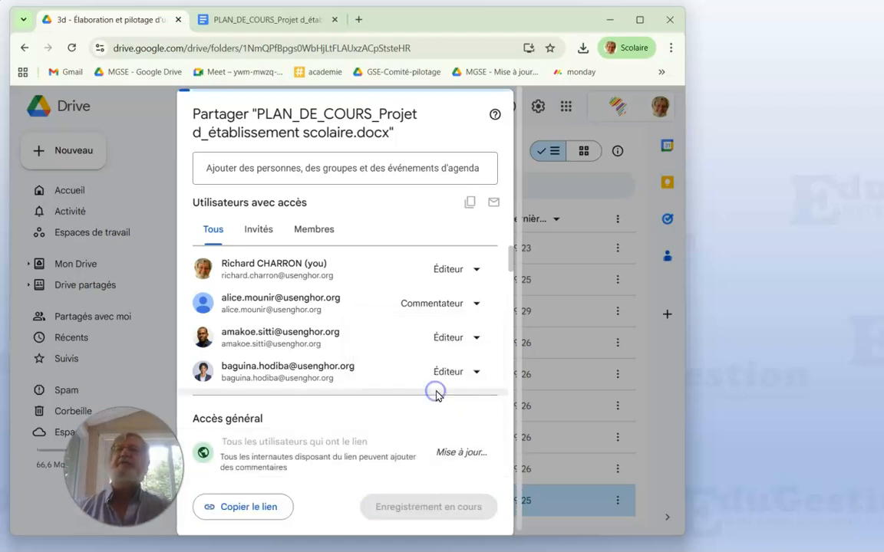
{"action": "left_click", "coordinate": [241, 508]}
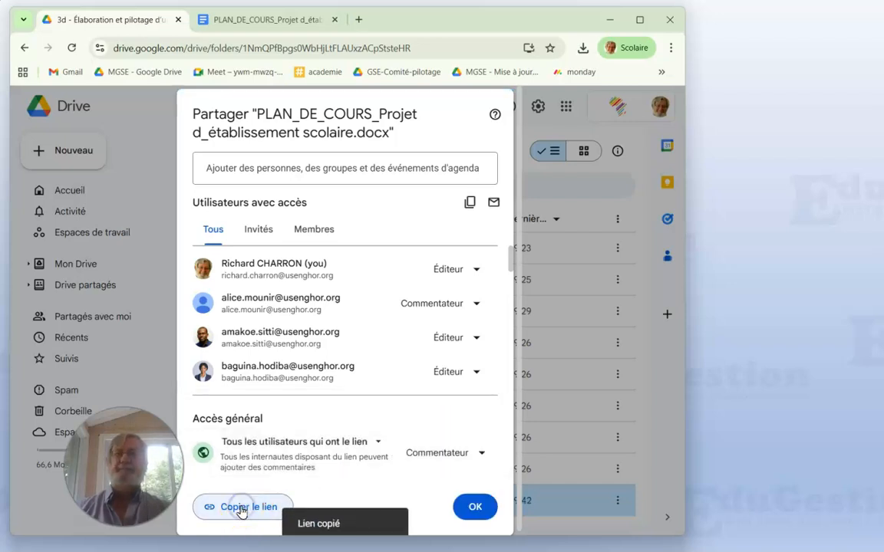
{"action": "left_click", "coordinate": [469, 509]}
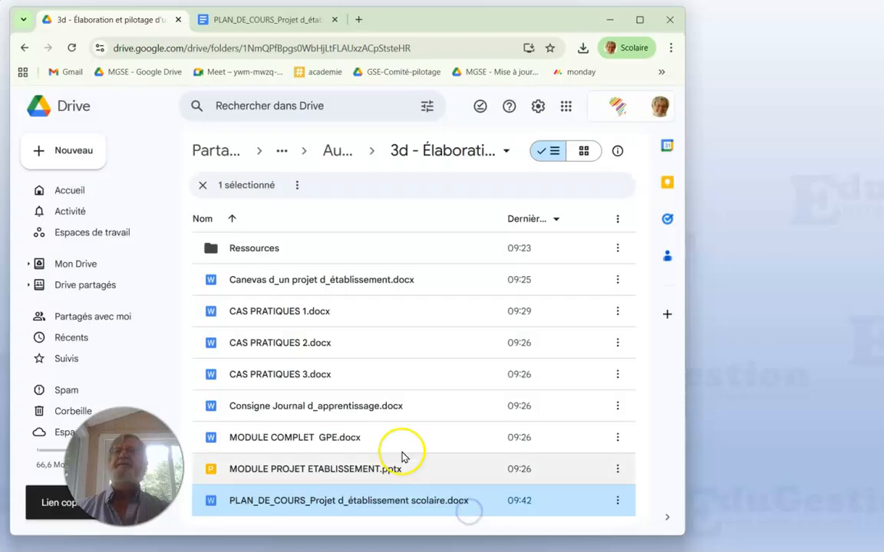
In the course plan document, link the "Plan de cours" text in the first Exploration row to the copied sharing address
{"action": "left_click", "coordinate": [276, 23]}
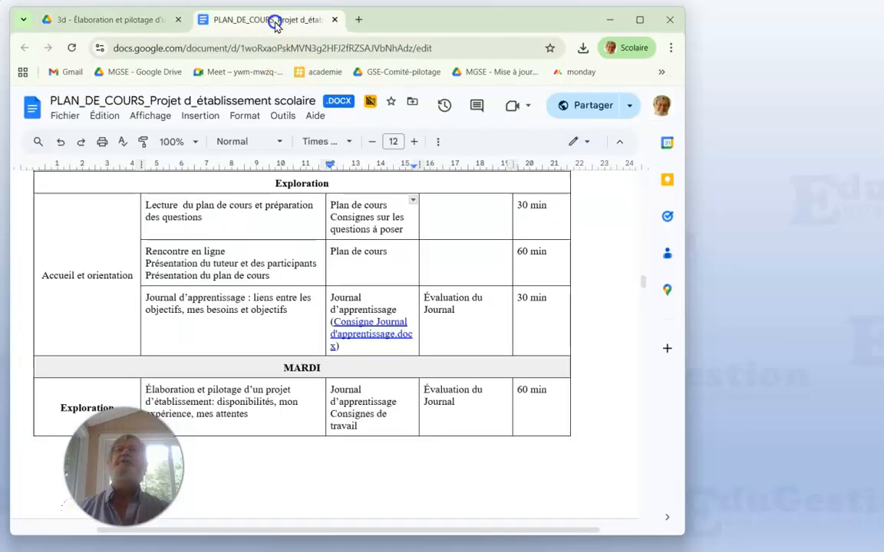
{"action": "left_click_drag", "start_coordinate": [391, 204], "coordinate": [331, 205]}
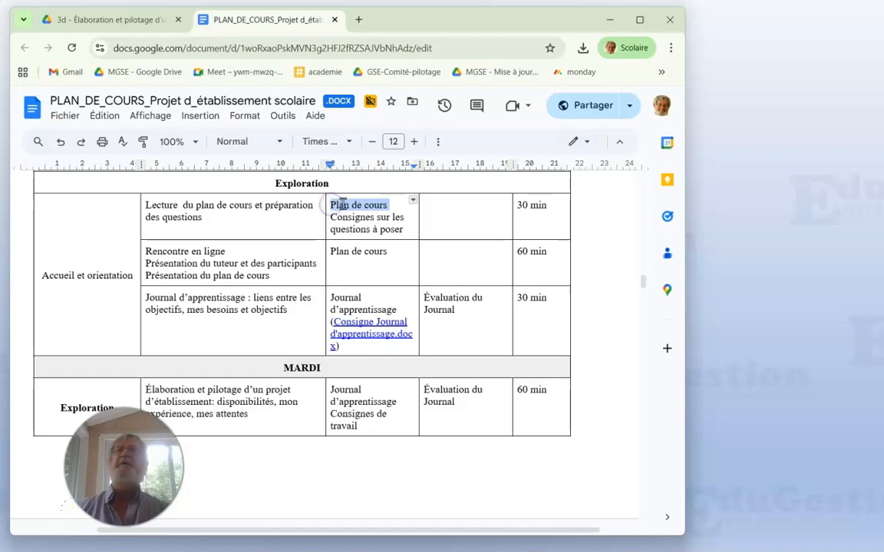
{"action": "right_click", "coordinate": [348, 207]}
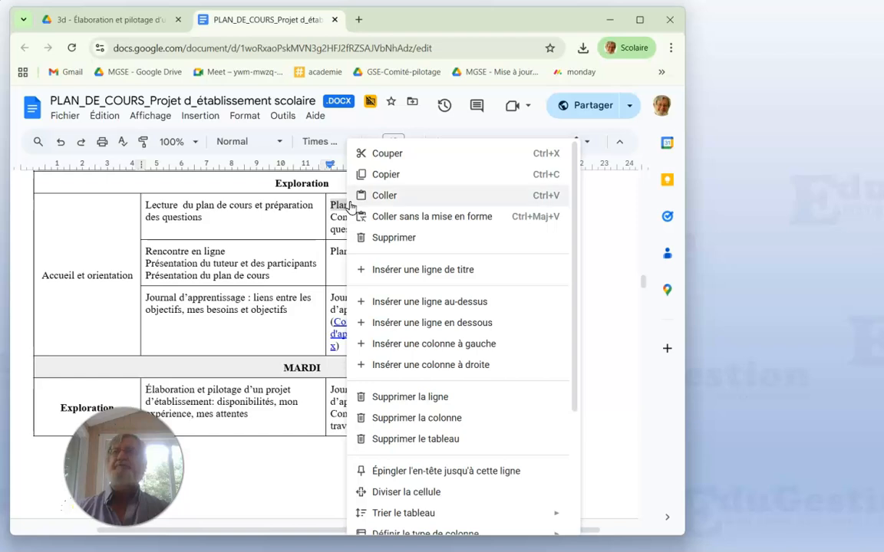
{"action": "scroll", "coordinate": [405, 296], "scroll_direction": "down", "scroll_amount": 2}
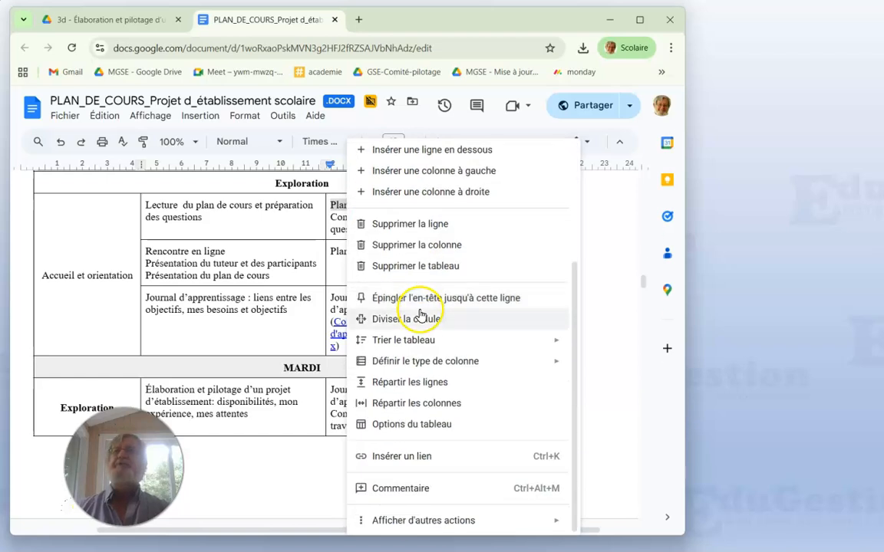
{"action": "left_click", "coordinate": [421, 456]}
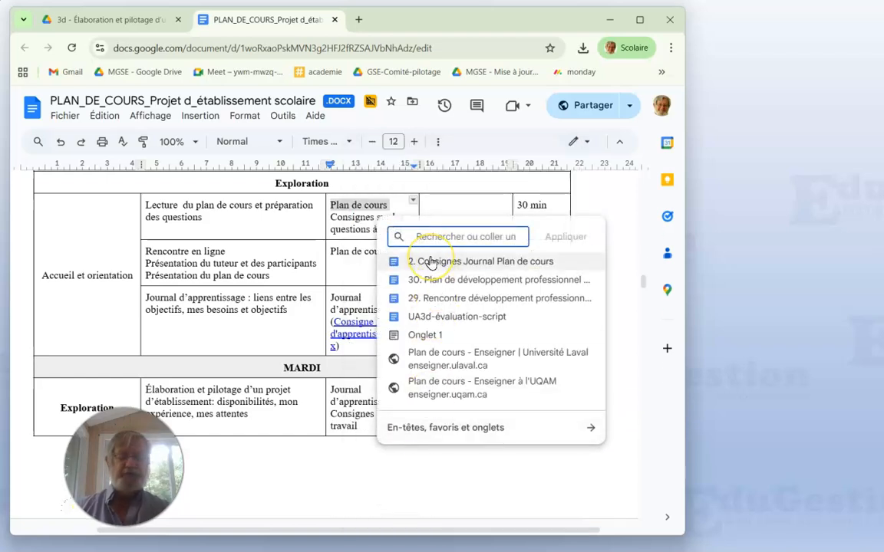
{"action": "key", "text": "ctrl+v"}
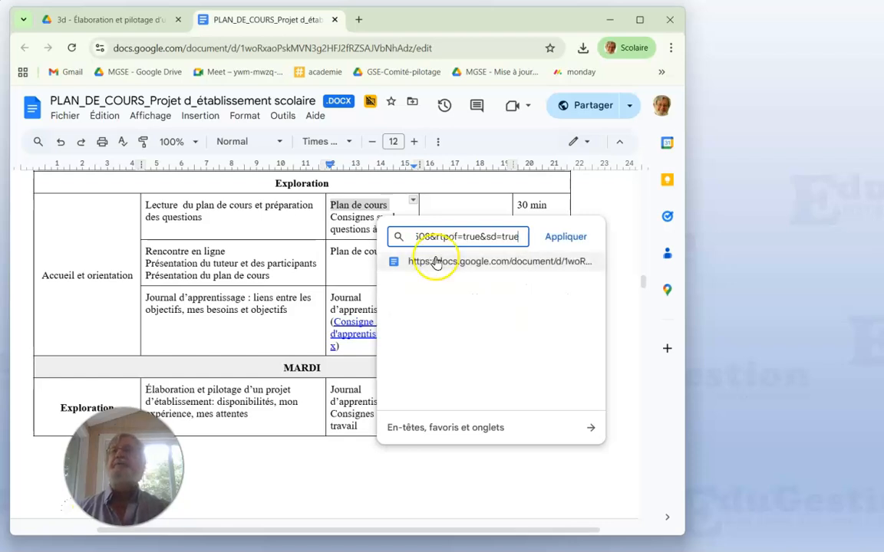
{"action": "left_click", "coordinate": [565, 238]}
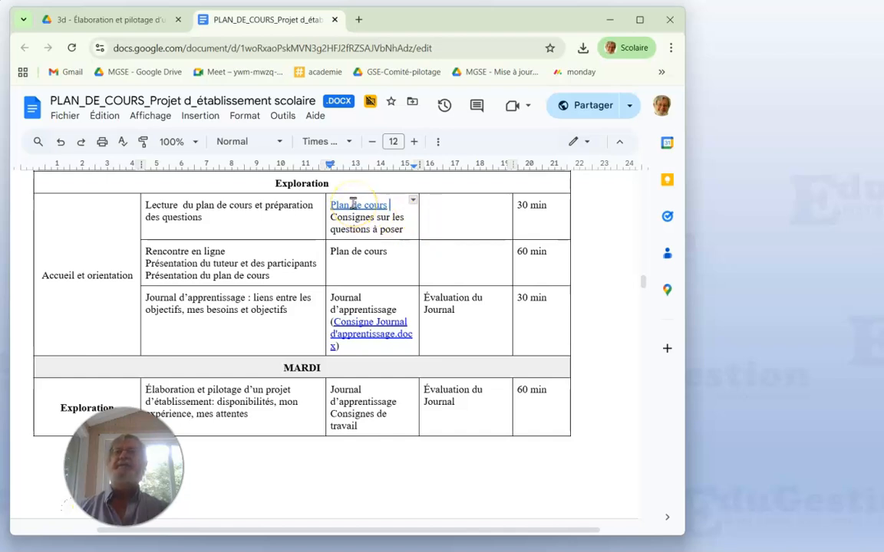
Test the "Plan de cours" link by opening its target document, and close the opened copy
{"action": "left_click", "coordinate": [353, 205]}
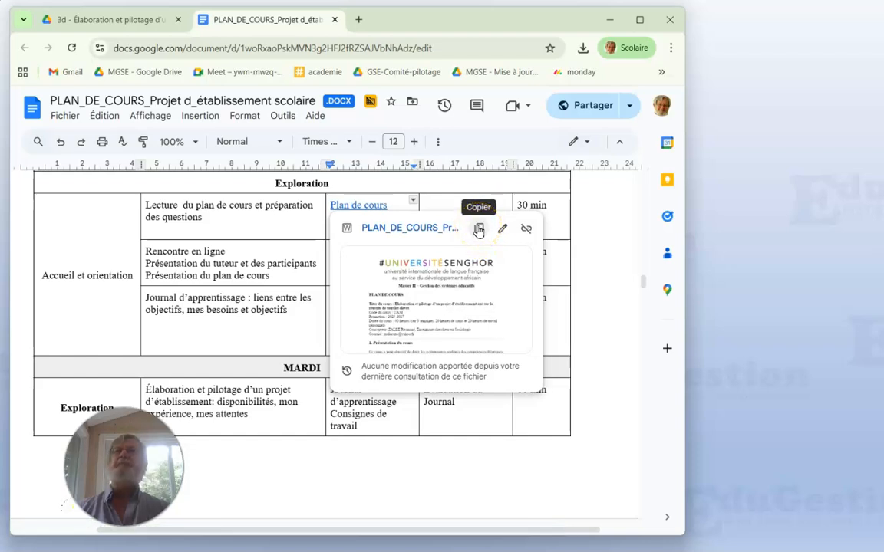
{"action": "left_click", "coordinate": [389, 228]}
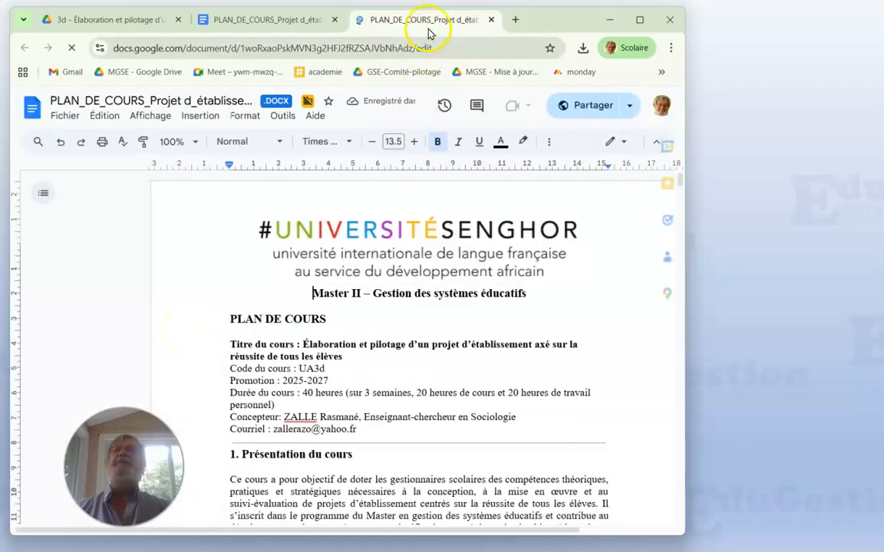
{"action": "left_click", "coordinate": [491, 19]}
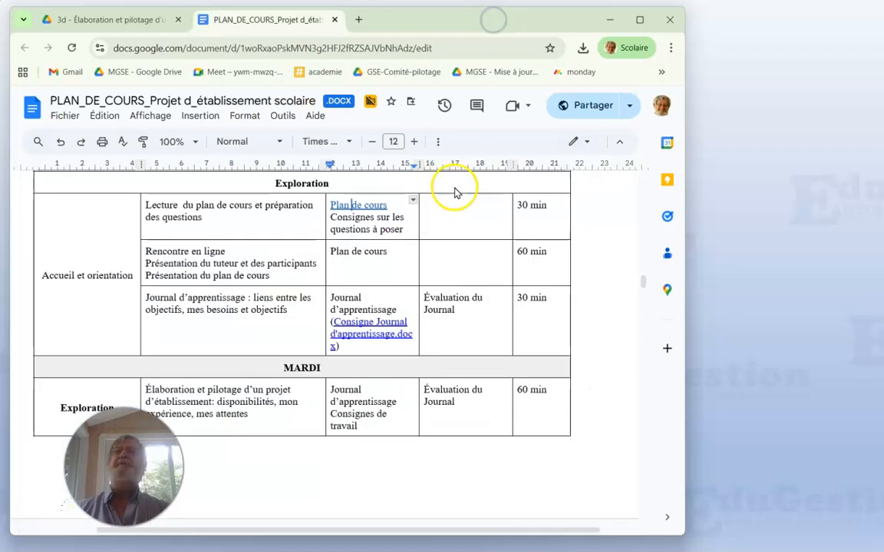
Delete the parenthesised MODULE PROJET ETABLISSEMENT.pptx link after "Consignes PowerPoint" in the MERCREDI section's Thème 1 row
{"action": "scroll", "coordinate": [387, 292], "scroll_direction": "down", "scroll_amount": 10}
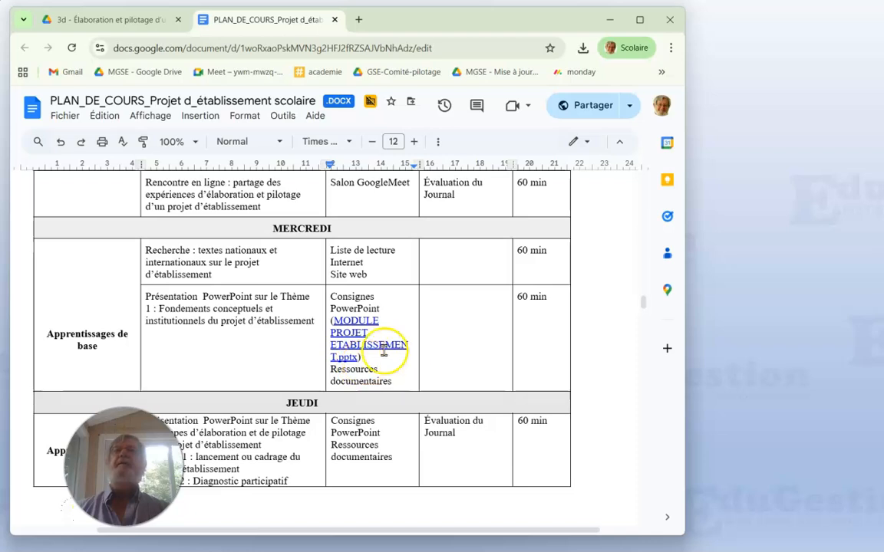
{"action": "left_click_drag", "start_coordinate": [385, 355], "coordinate": [328, 322]}
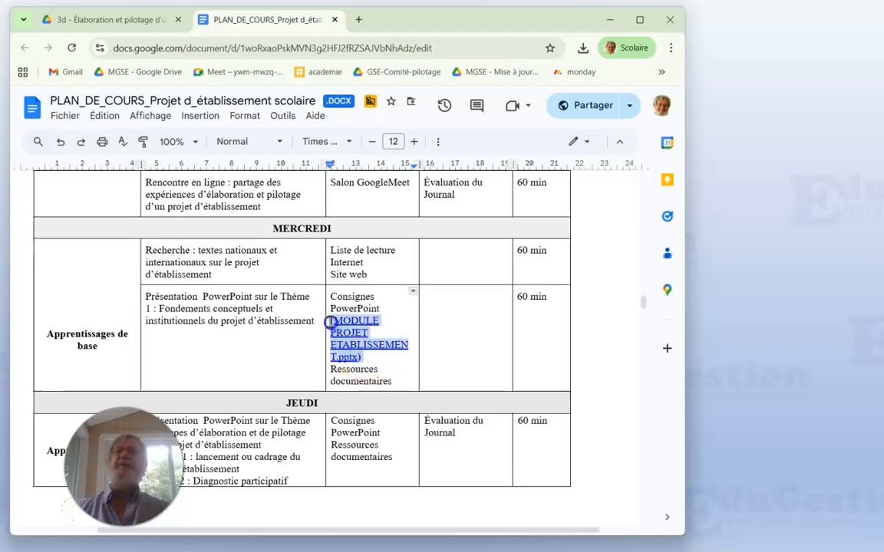
{"action": "right_click", "coordinate": [342, 339]}
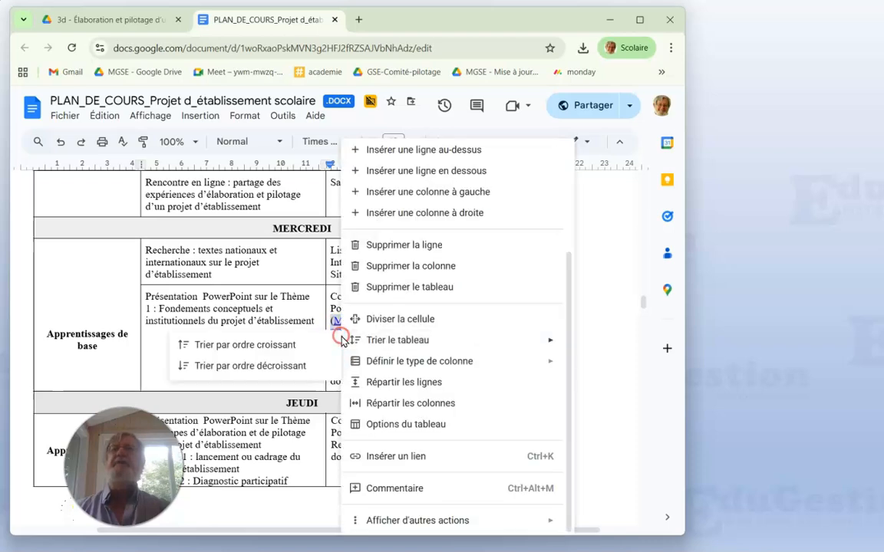
{"action": "key", "text": "Escape"}
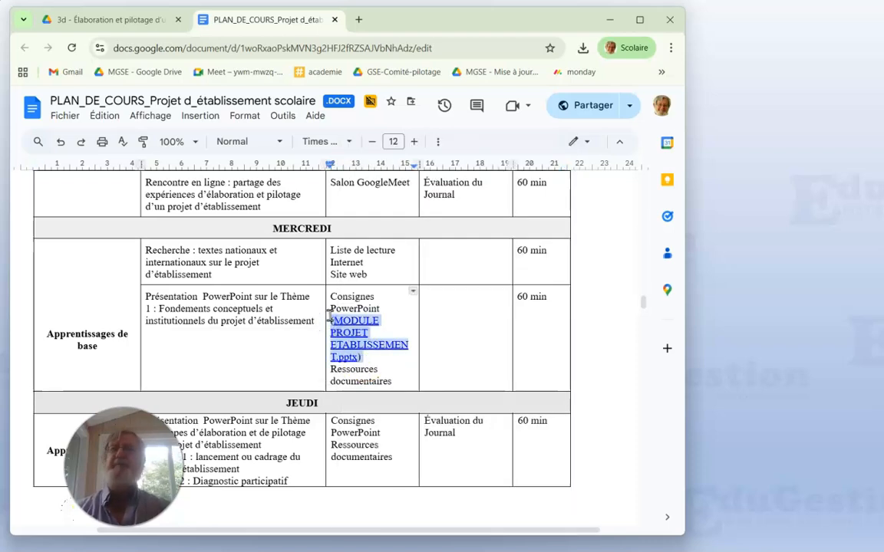
{"action": "key", "text": "BackSpace"}
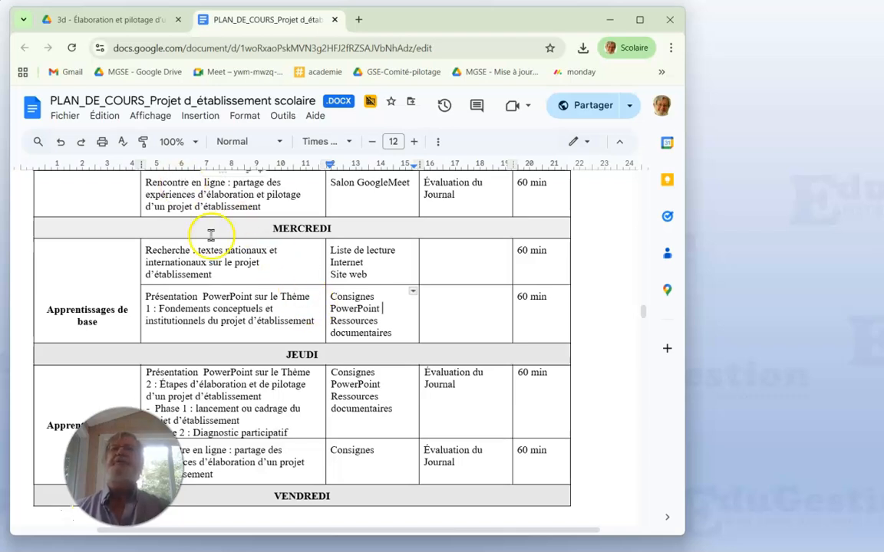
In the Drive folder, set link access for MODULE PROJET ETABLISSEMENT.pptx to Commentateur and copy its sharing link
{"action": "left_click", "coordinate": [122, 19]}
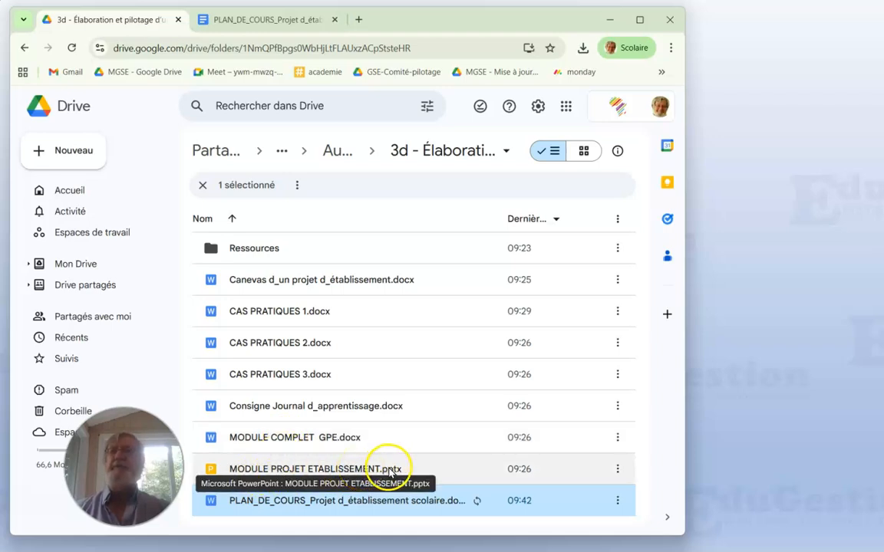
{"action": "left_click", "coordinate": [619, 472]}
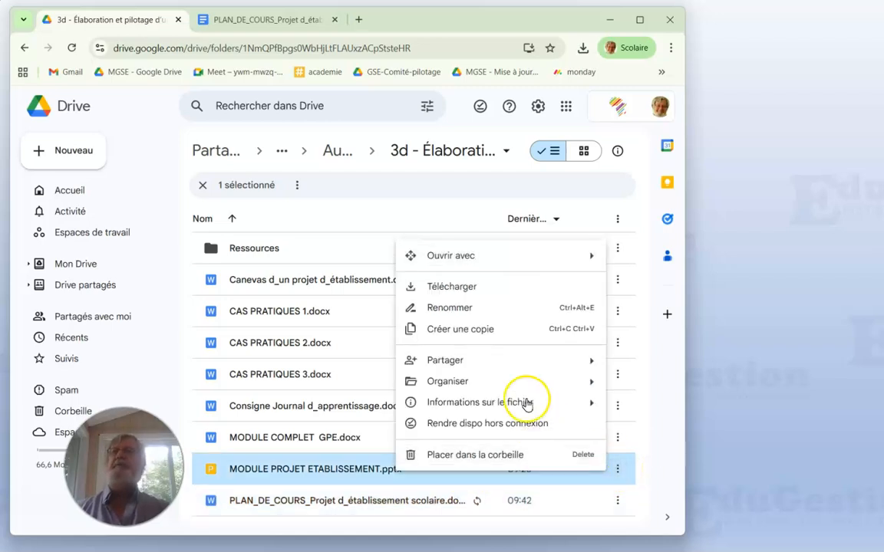
{"action": "mouse_move", "coordinate": [448, 366]}
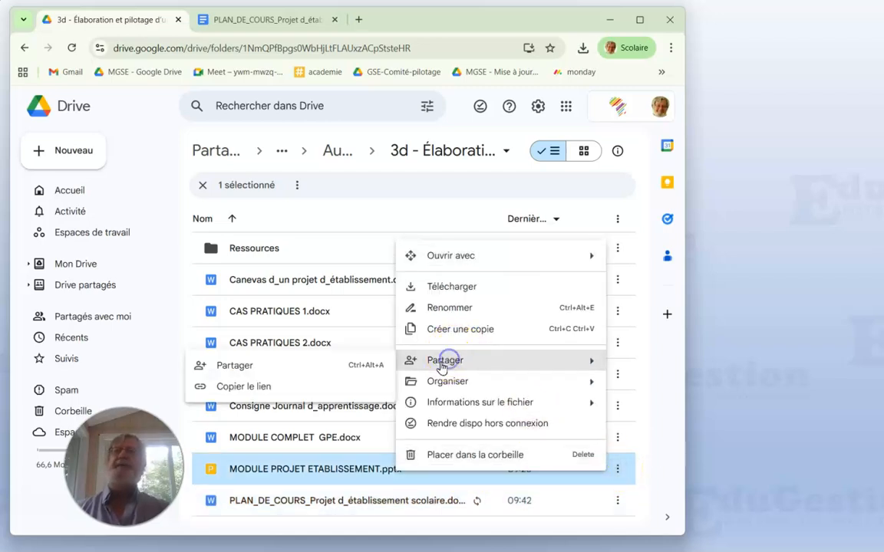
{"action": "left_click", "coordinate": [242, 373]}
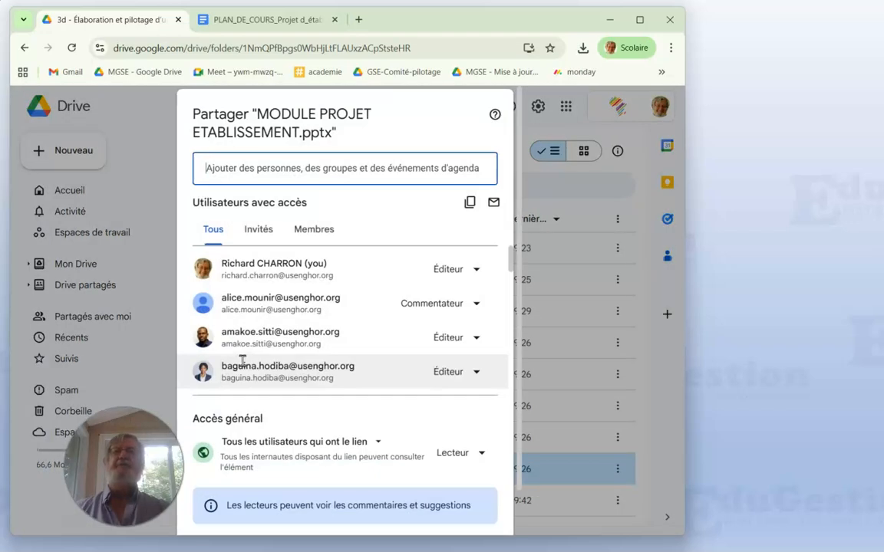
{"action": "left_click", "coordinate": [457, 452]}
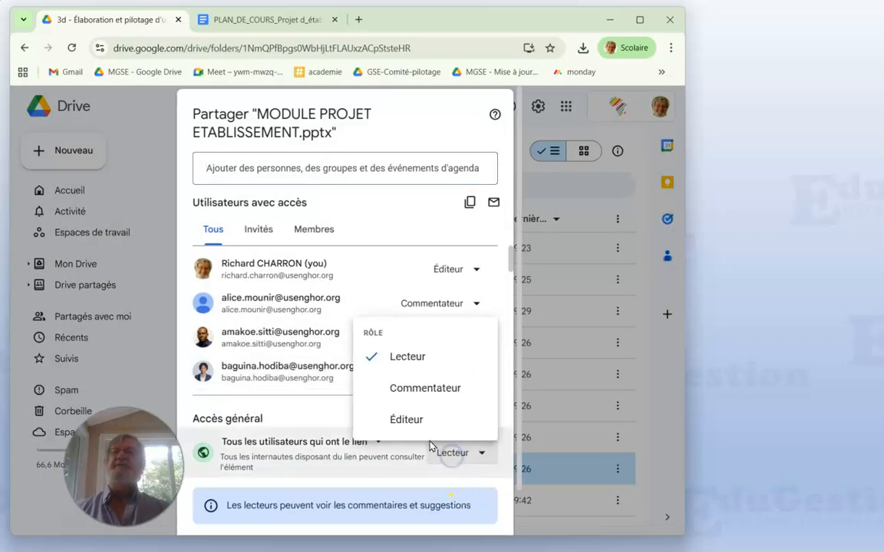
{"action": "left_click", "coordinate": [389, 390]}
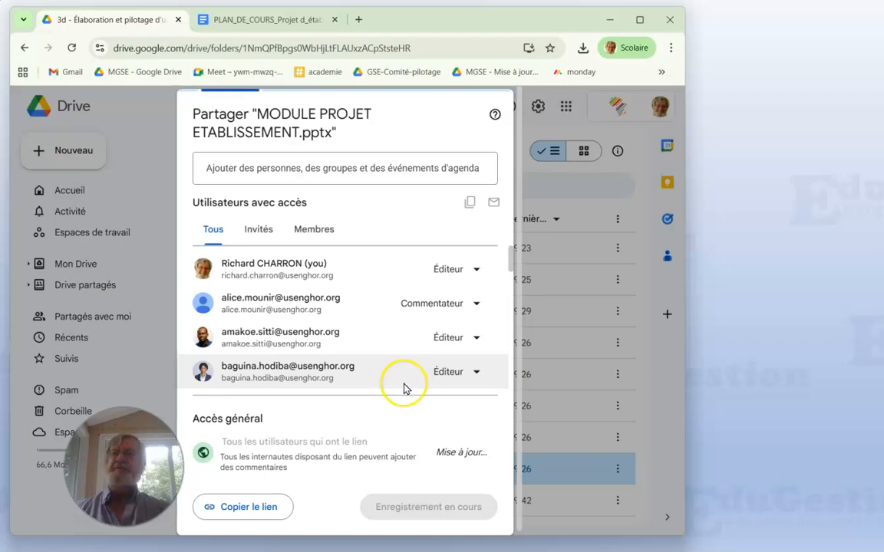
{"action": "left_click", "coordinate": [241, 508]}
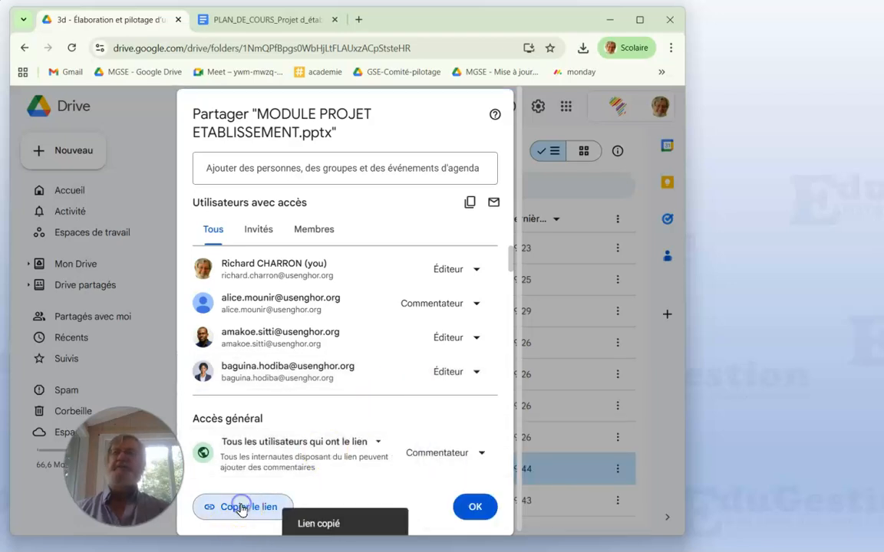
Close the sharing settings and link "PowerPoint" in the course plan's MERCREDI Thème 1 row to the copied presentation address
{"action": "left_click", "coordinate": [474, 509]}
{"action": "left_click", "coordinate": [275, 23]}
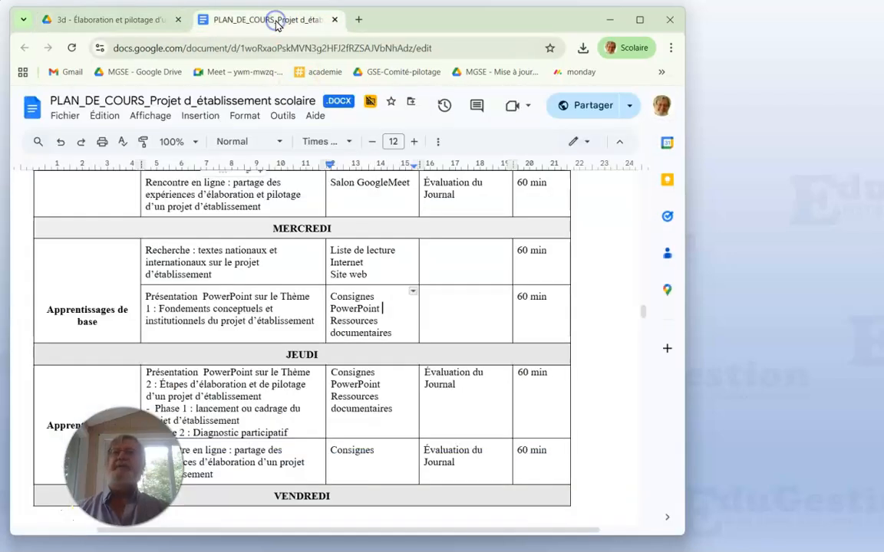
{"action": "left_click", "coordinate": [371, 306]}
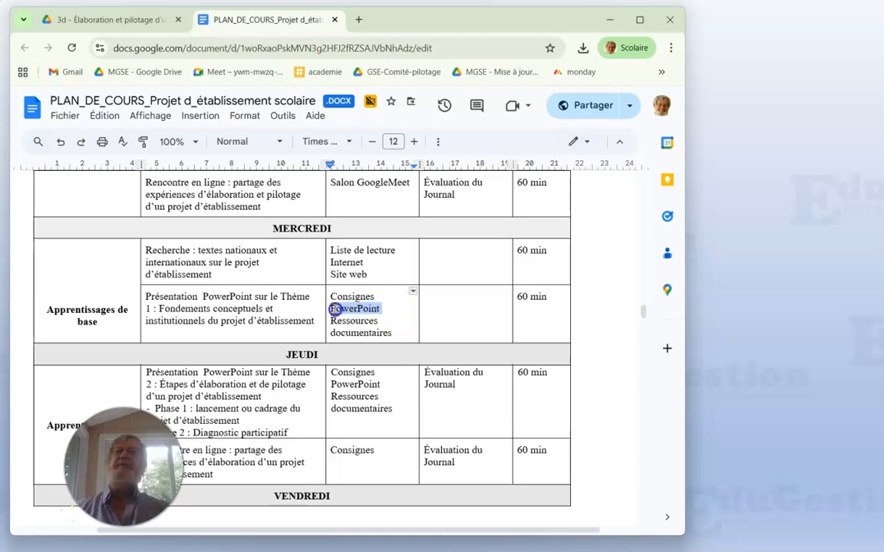
{"action": "left_click", "coordinate": [363, 309]}
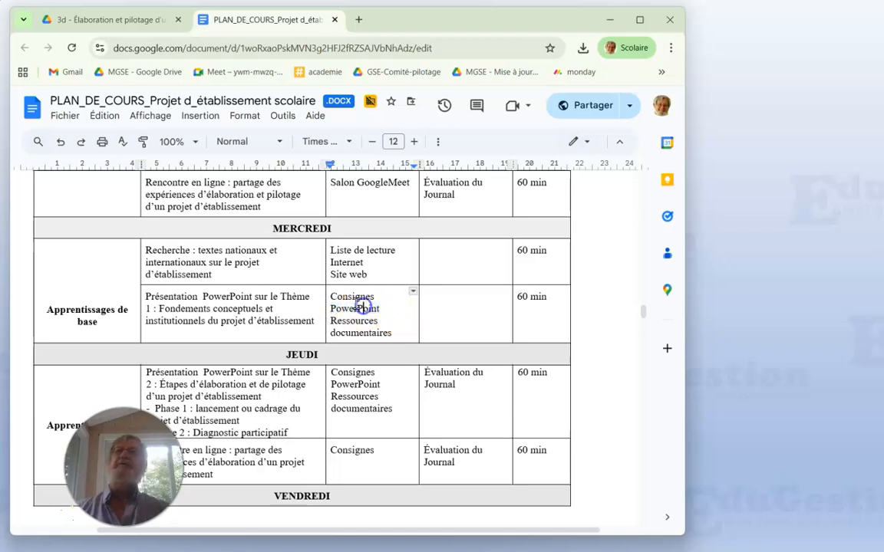
{"action": "left_click", "coordinate": [384, 308]}
{"action": "left_click_drag", "start_coordinate": [384, 309], "coordinate": [333, 310]}
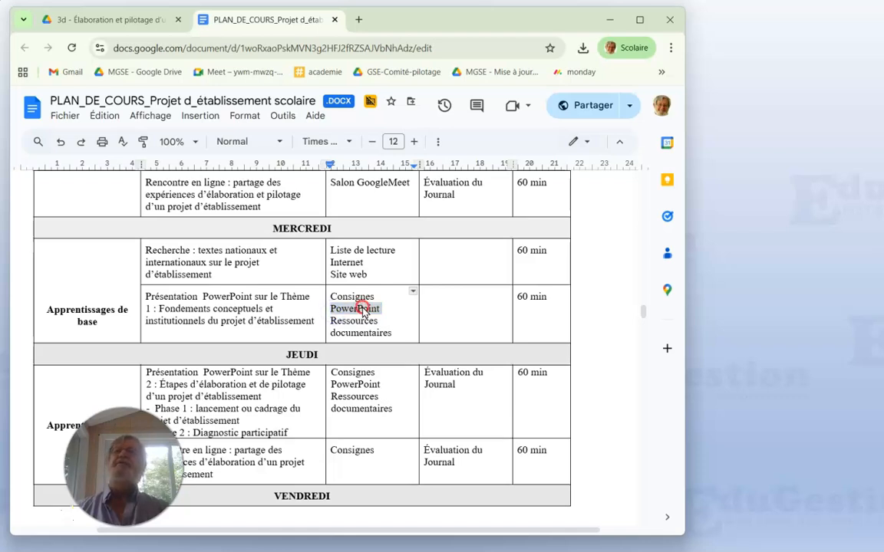
{"action": "right_click", "coordinate": [363, 310]}
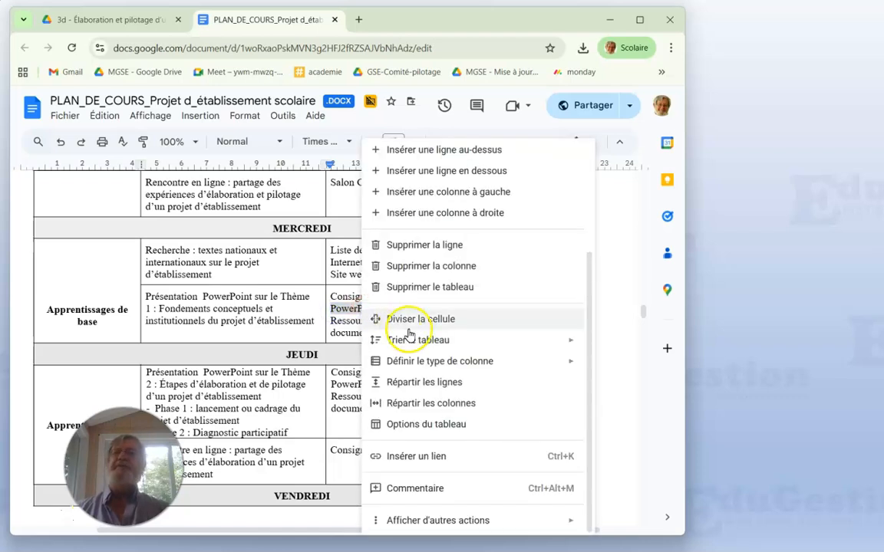
{"action": "left_click", "coordinate": [434, 458]}
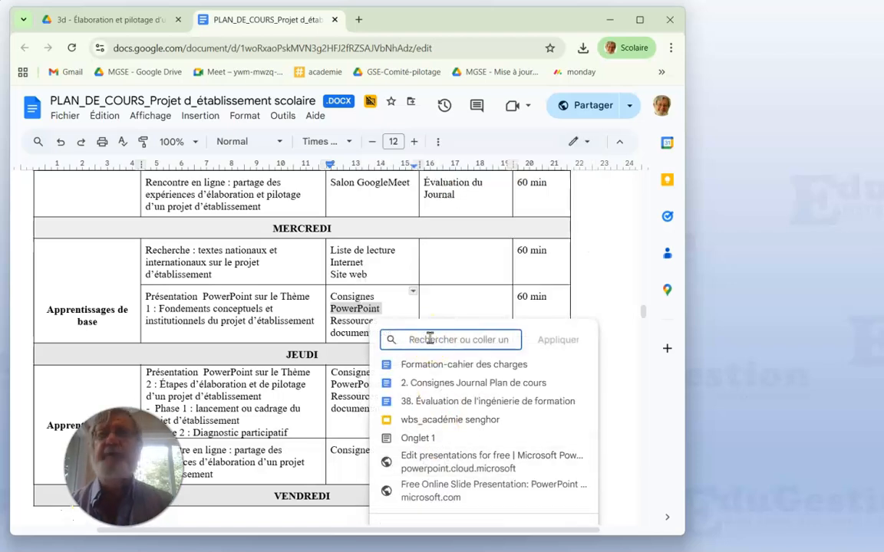
{"action": "key", "text": "ctrl+v"}
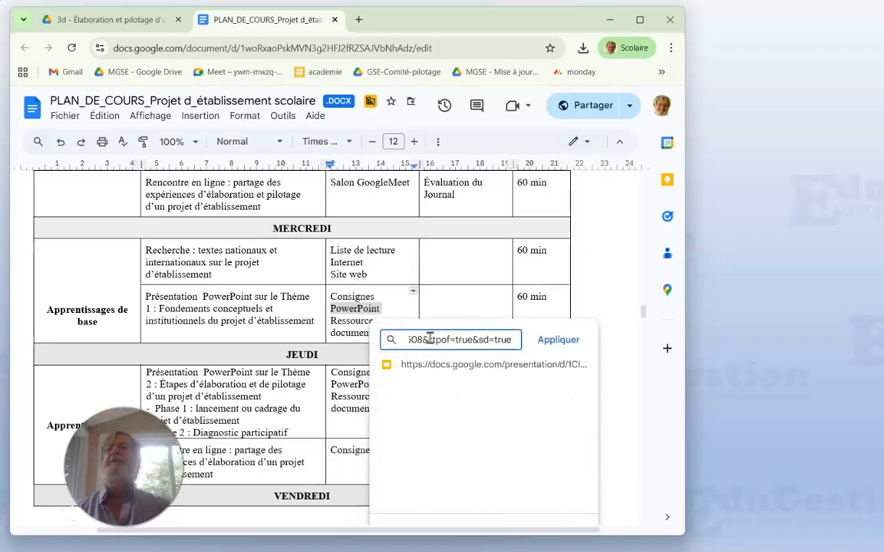
{"action": "left_click", "coordinate": [558, 339]}
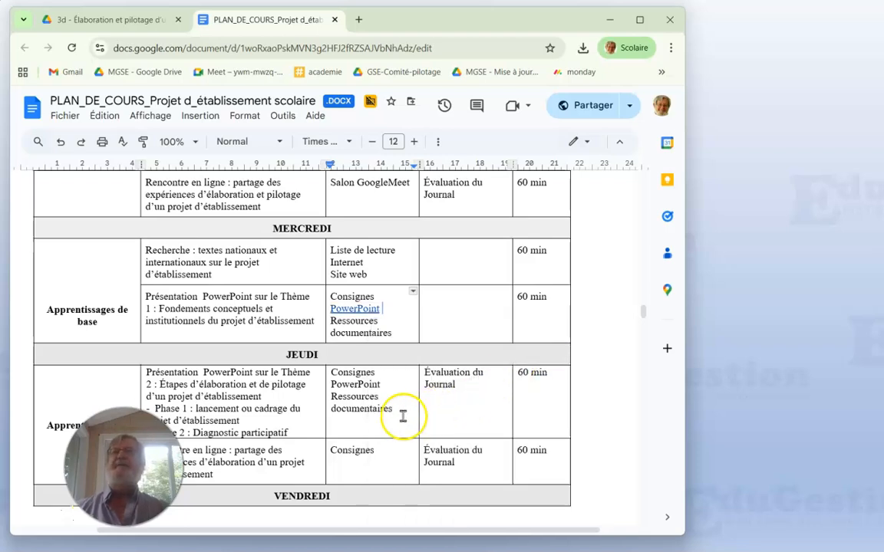
Test the "PowerPoint" link in the MERCREDI Thème 1 row by opening its target presentation
{"action": "left_click", "coordinate": [348, 307]}
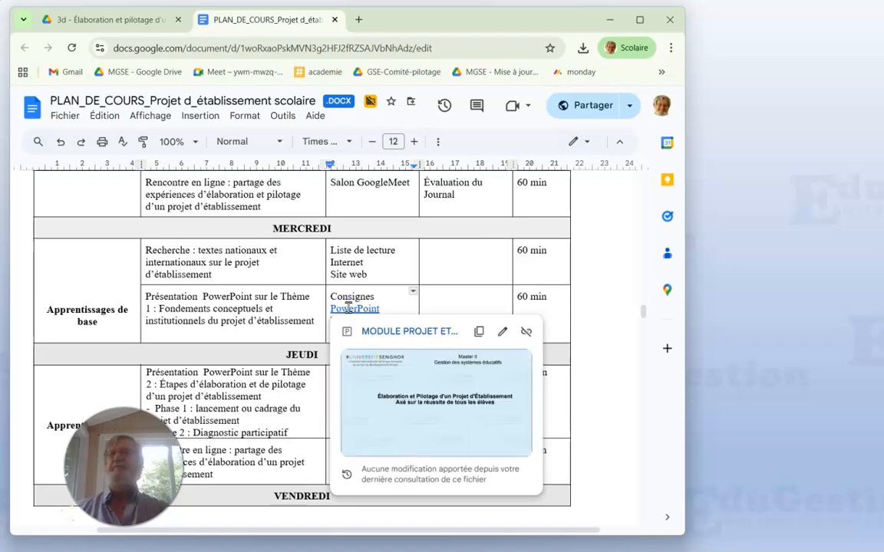
{"action": "left_click", "coordinate": [397, 334]}
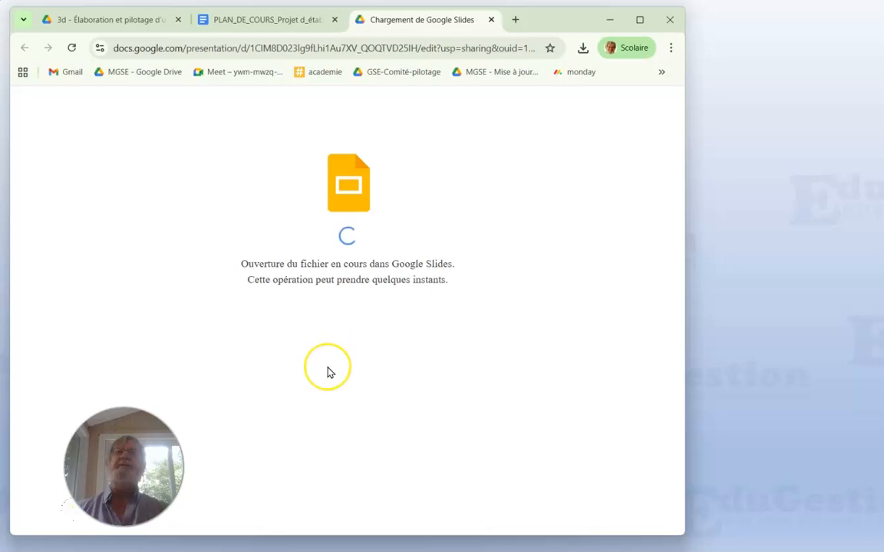